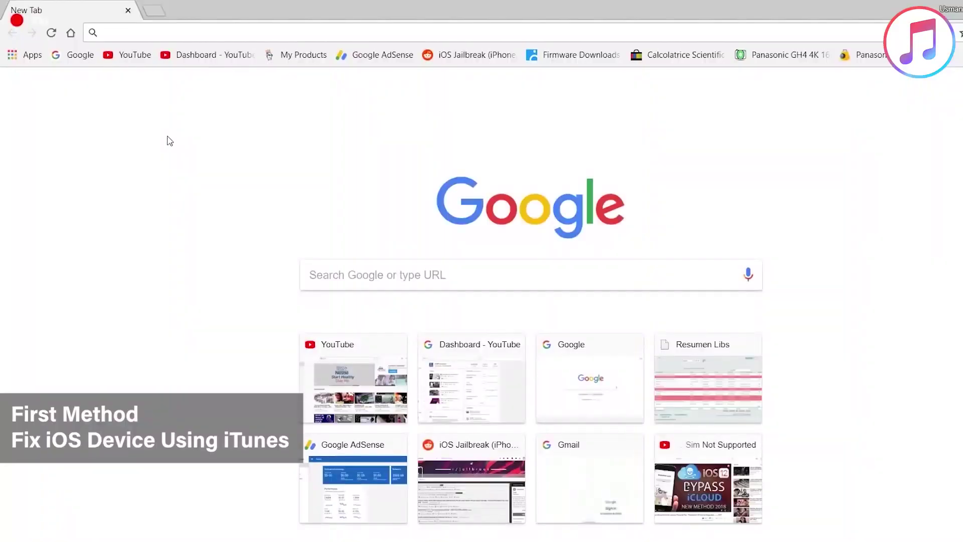
- Go to itunes.com, open its Download page and scroll to the iTunes for Windows option
type("itunes")
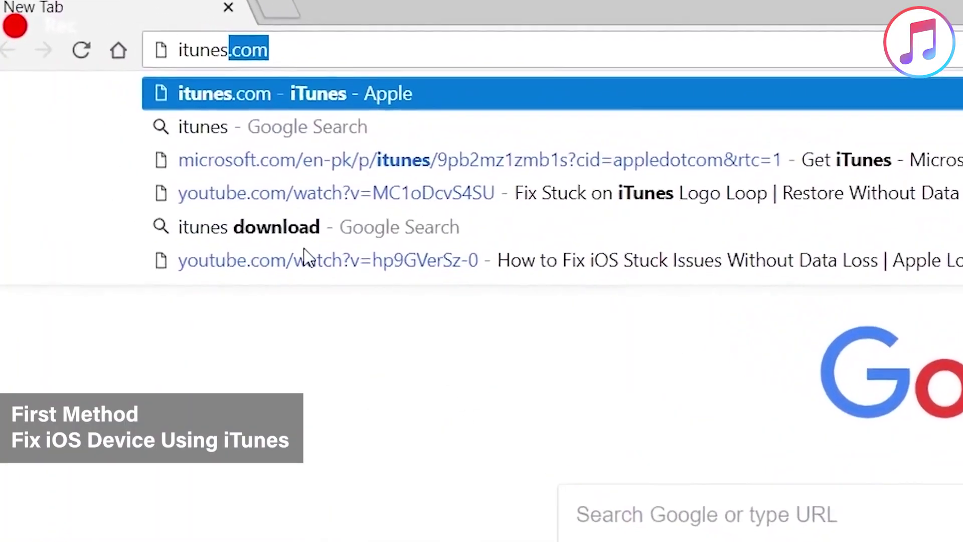
key("Return")
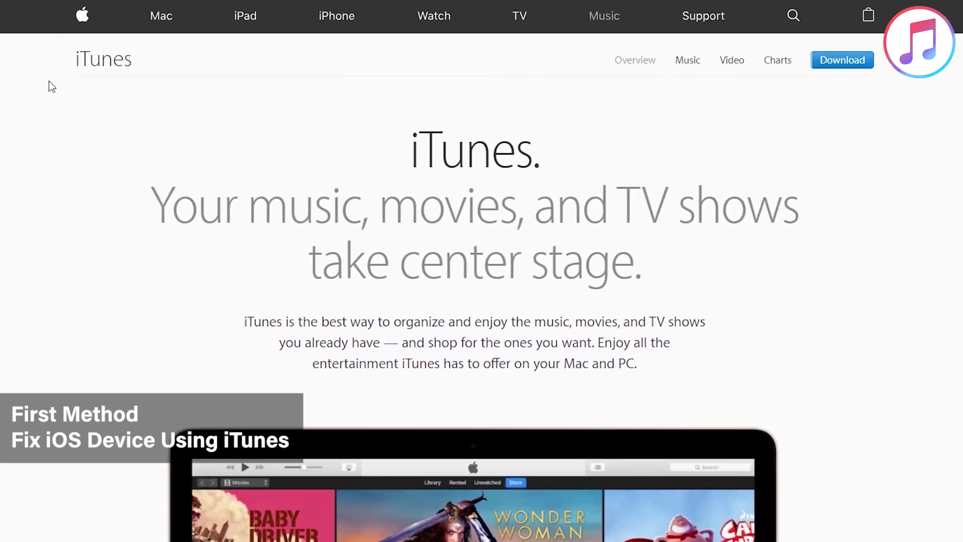
left_click(830, 62)
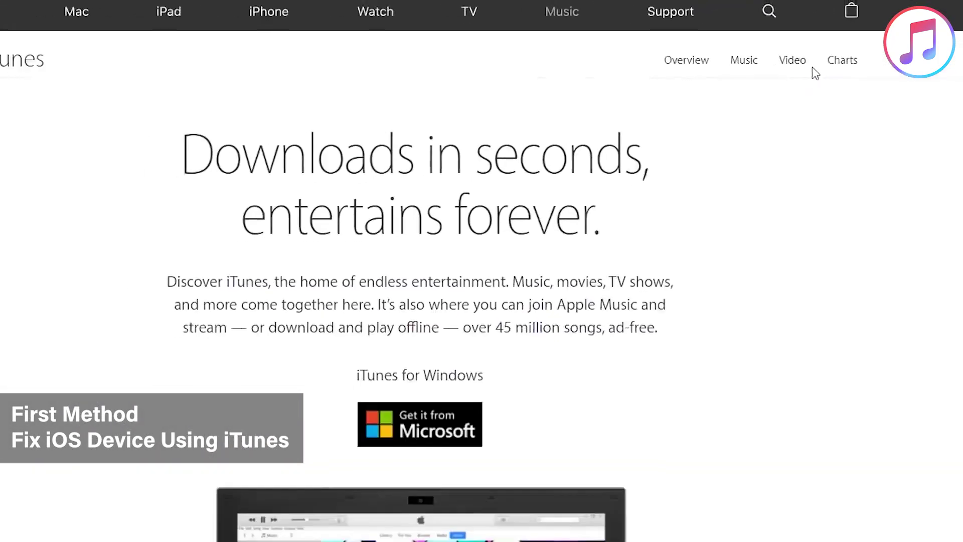
scroll(516, 400, "down", 3)
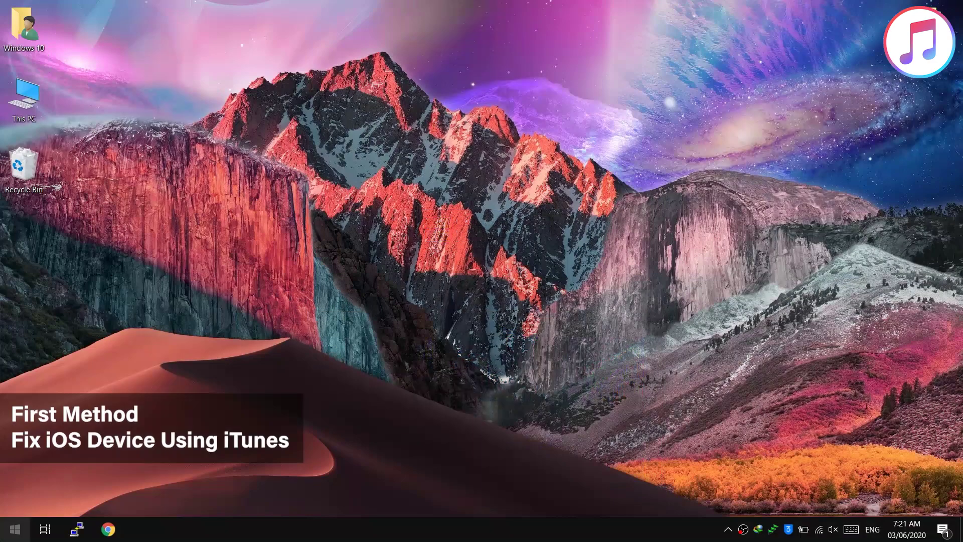
- Launch iTunes from the Windows Start search by typing 'itunes'
key("super")
type("itunes")
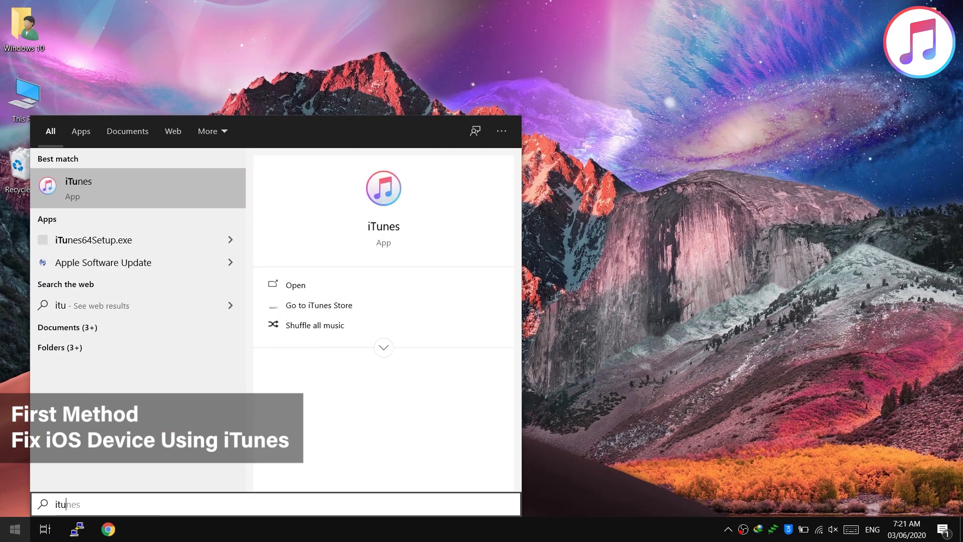
key("Return")
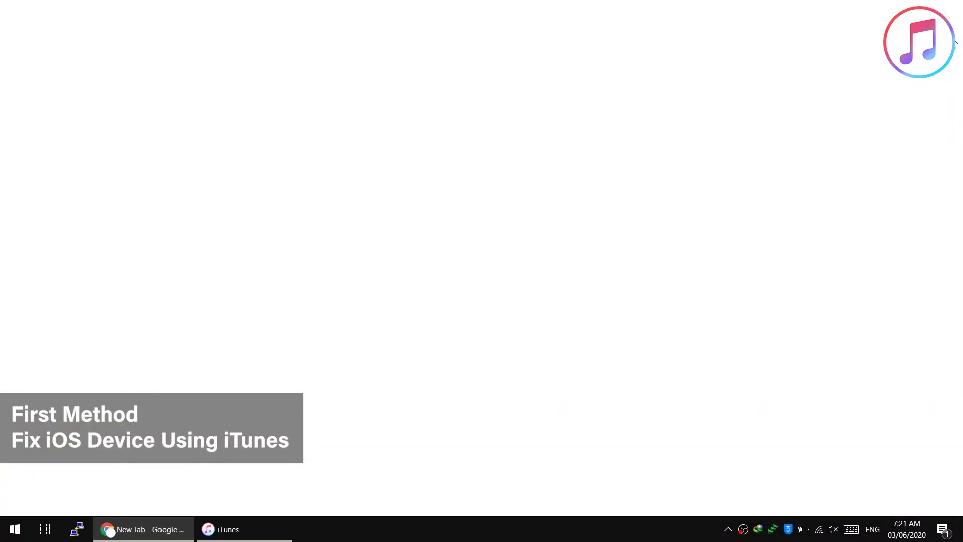
- On YouTube, search 'how to put iphone x in to recovery mode' and scroll through the results
type("youtu")
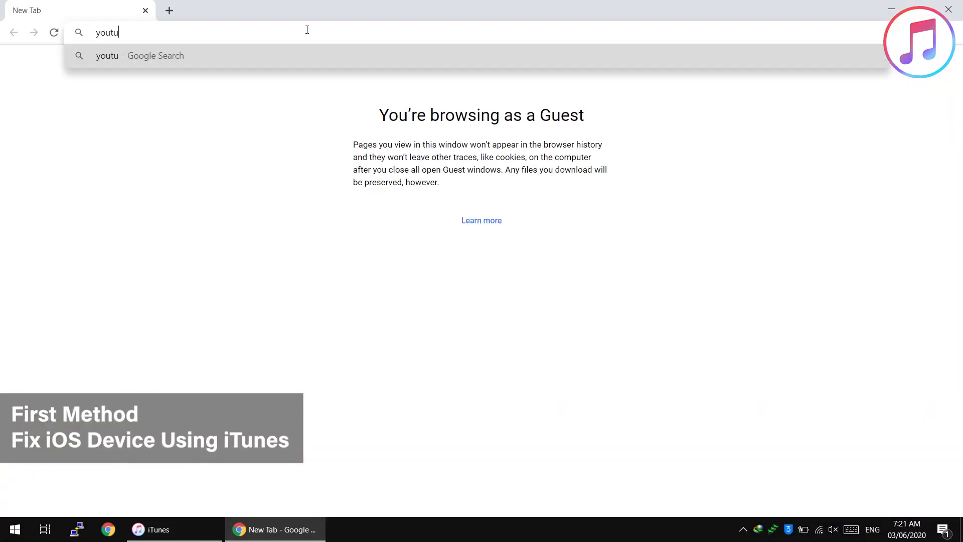
type("be")
key("Return")
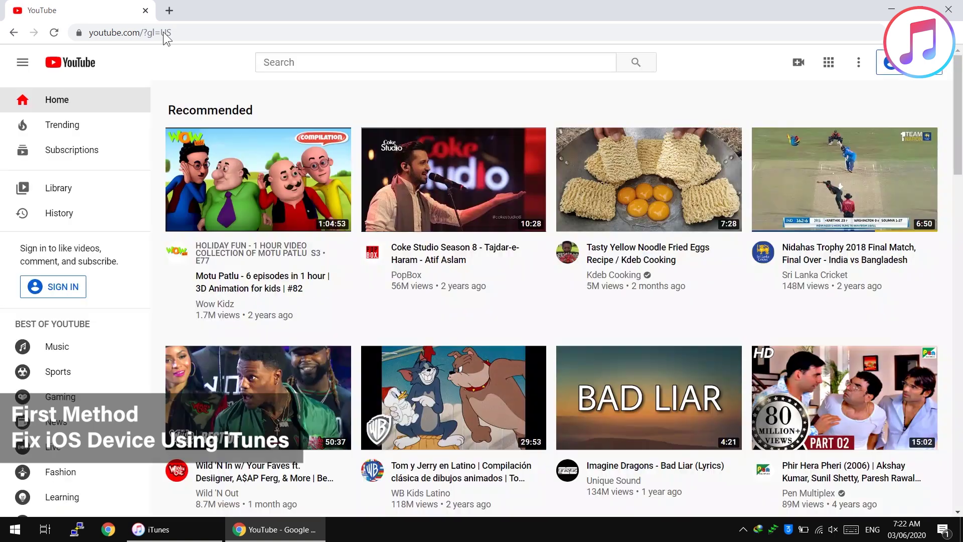
type("how to put iphone x ")
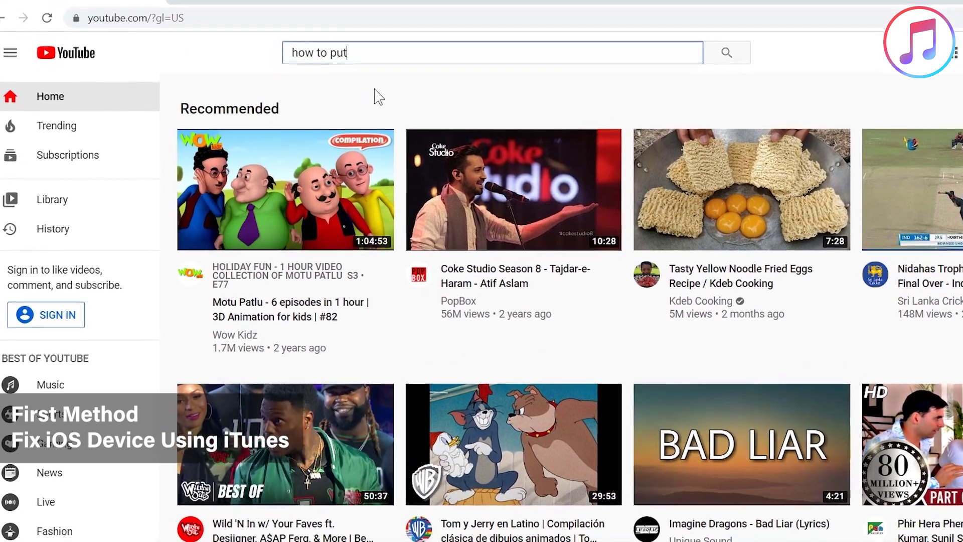
type("in ")
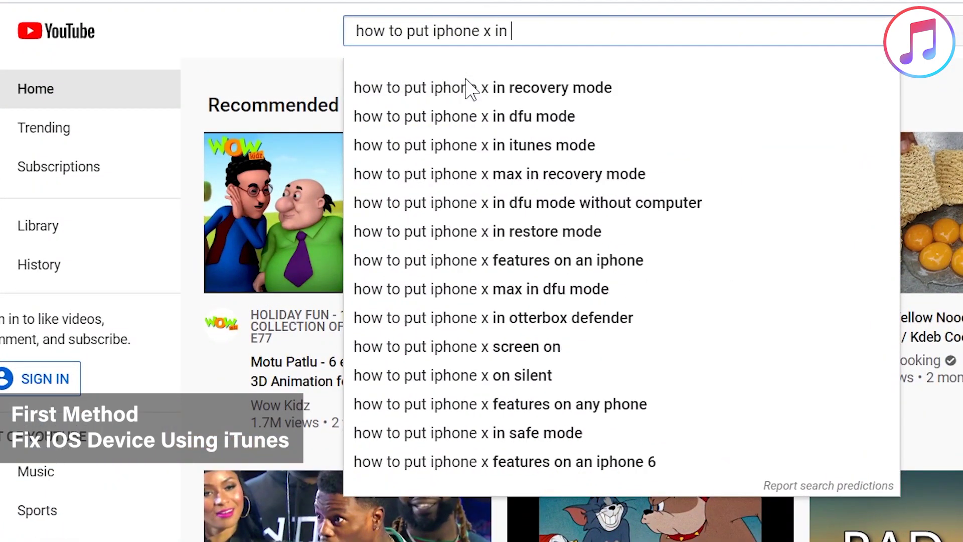
type("to recovery mode")
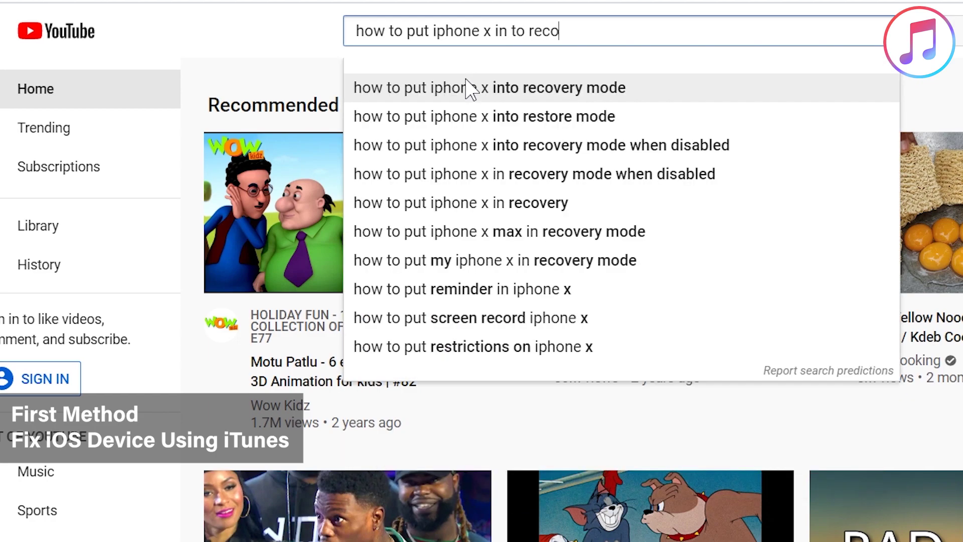
key("Return")
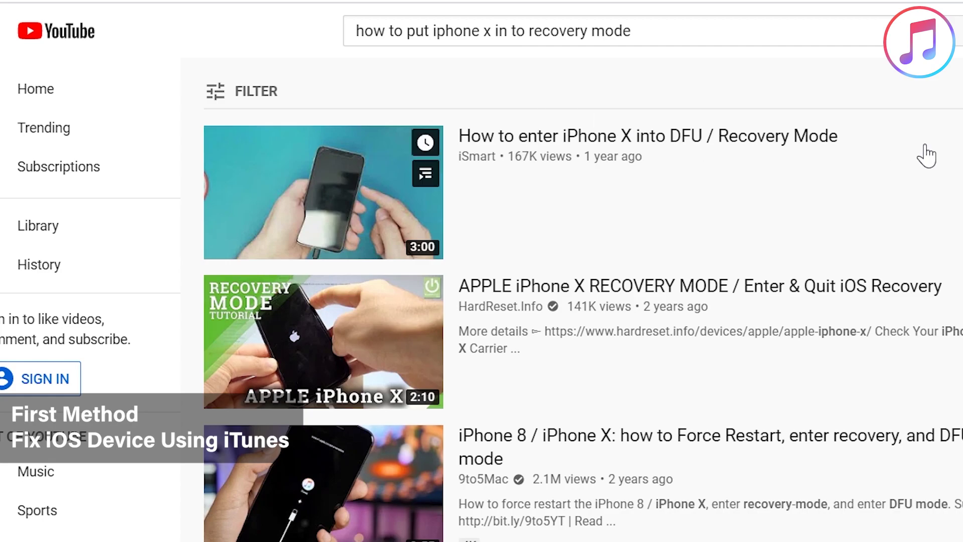
scroll(925, 155, "down", 1)
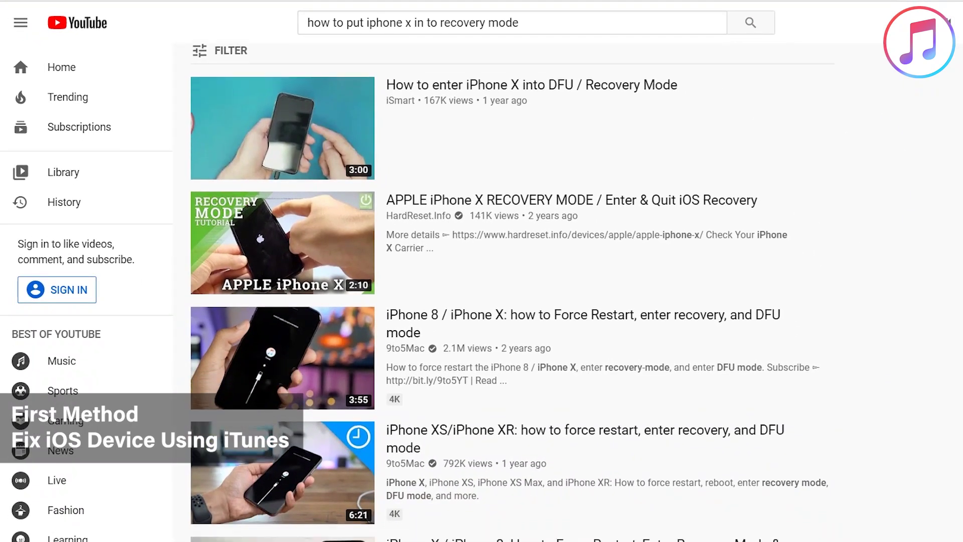
scroll(511, 291, "down", 12)
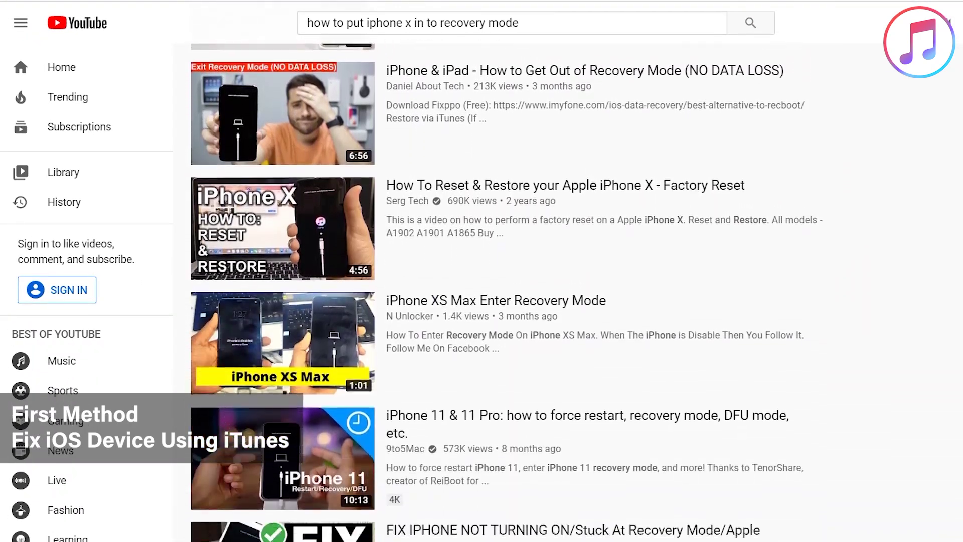
scroll(511, 291, "down", 9)
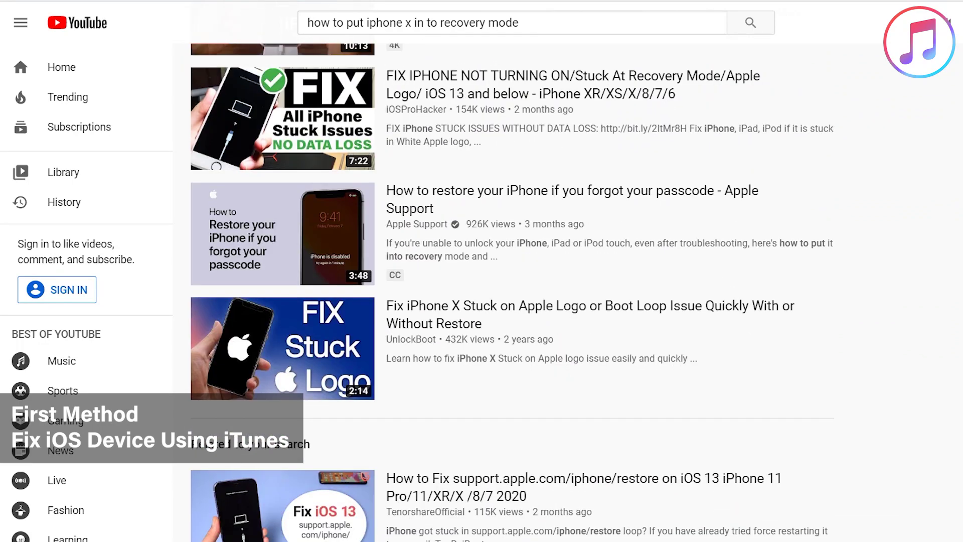
scroll(511, 291, "down", 9)
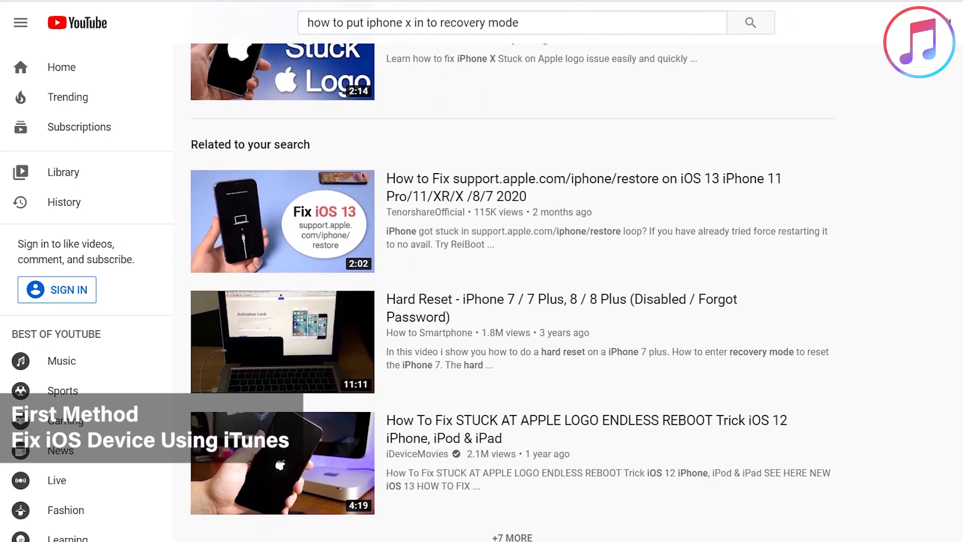
scroll(511, 291, "down", 15)
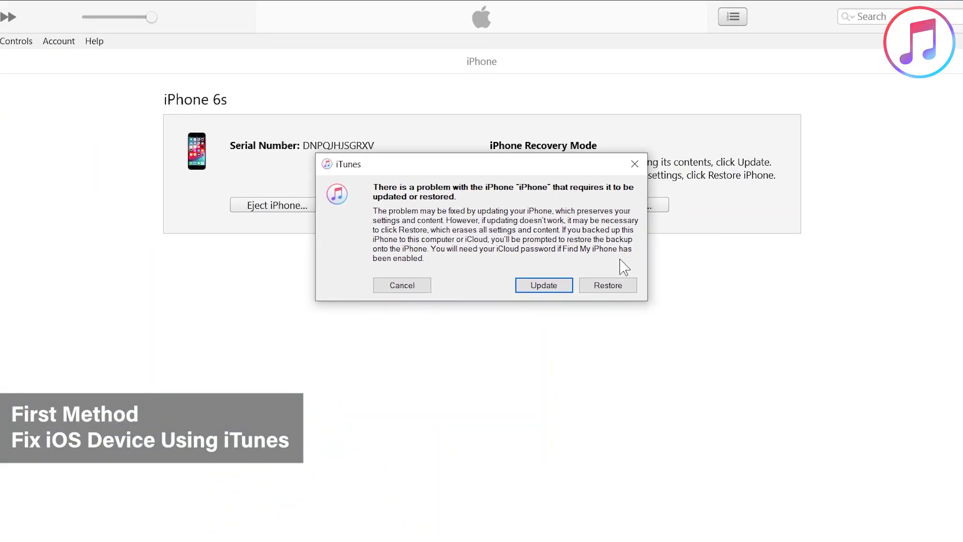
- Choose Restore and Update for the recovery-mode iPhone, then view the software download progress
left_click(608, 285)
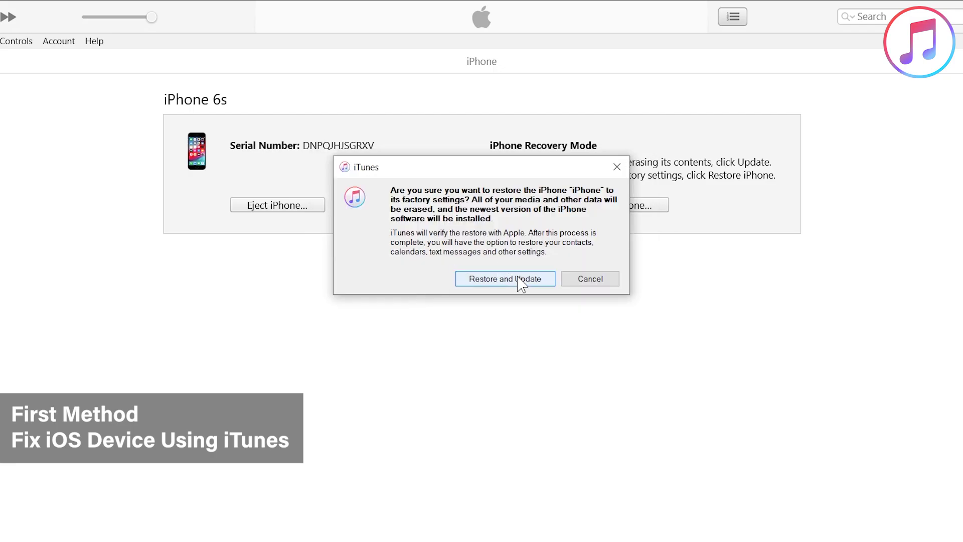
left_click(522, 279)
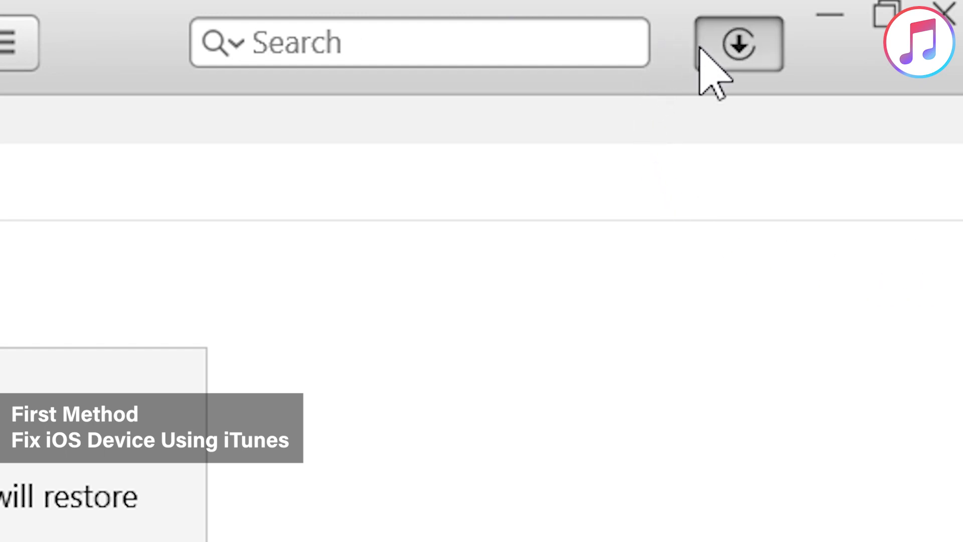
left_click(702, 49)
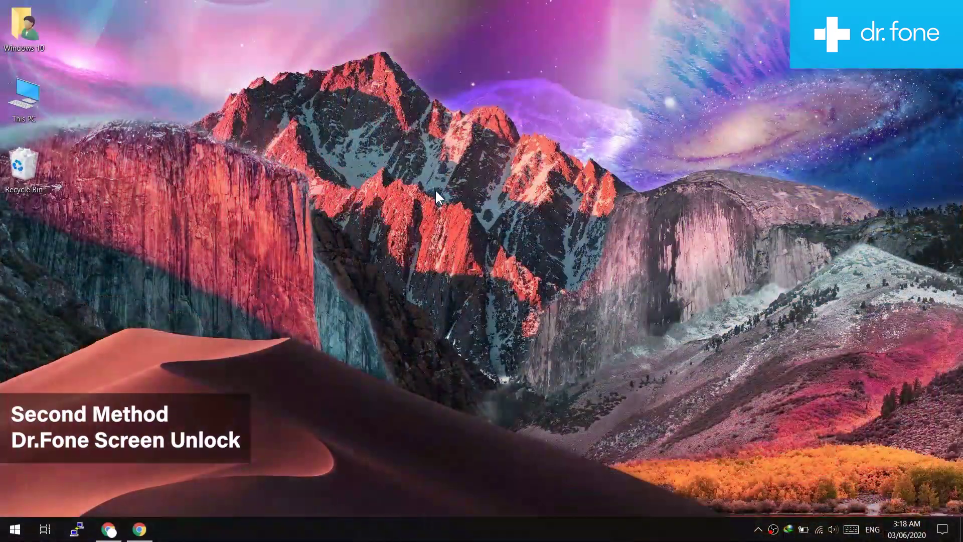
right_click(435, 191)
- Bring the dr.fone Screen Unlock (iOS) web page forward and scroll through its contents
left_click(441, 231)
left_click(153, 529)
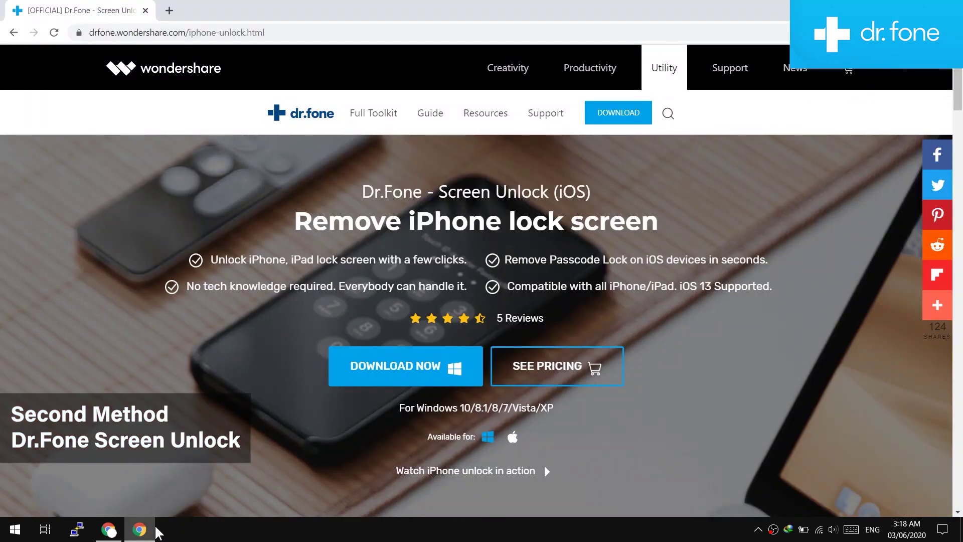
mouse_move(142, 538)
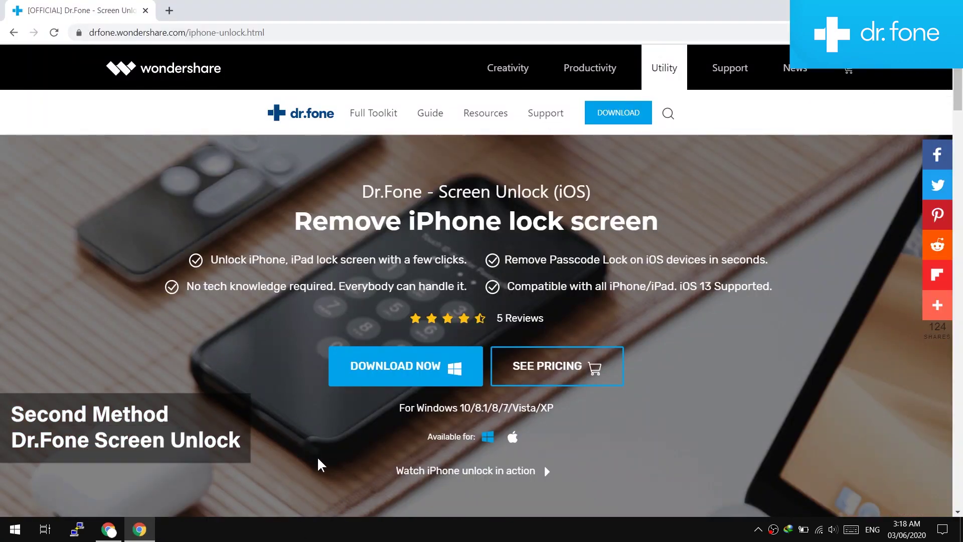
scroll(766, 314, "down", 7)
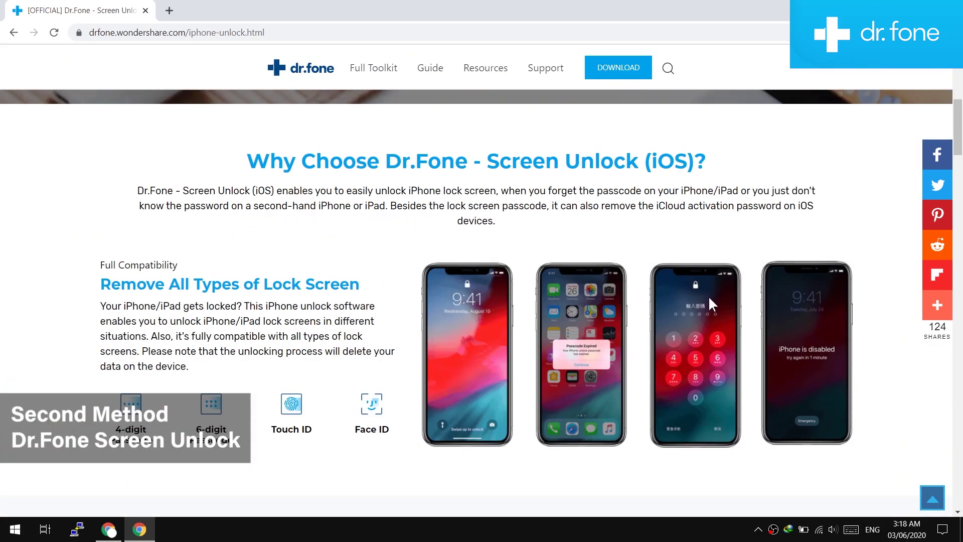
scroll(880, 261, "down", 6)
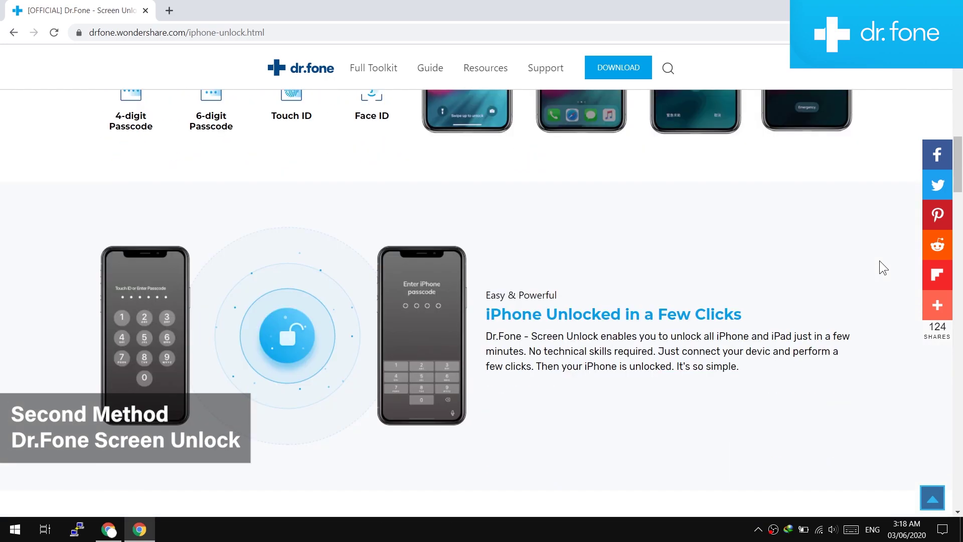
scroll(862, 305, "down", 8)
scroll(861, 300, "down", 8)
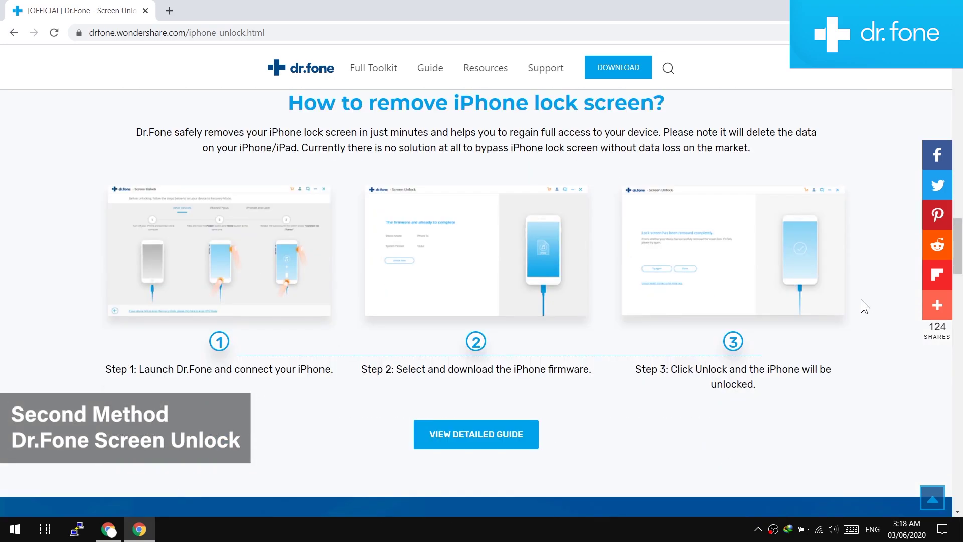
scroll(859, 297, "down", 3)
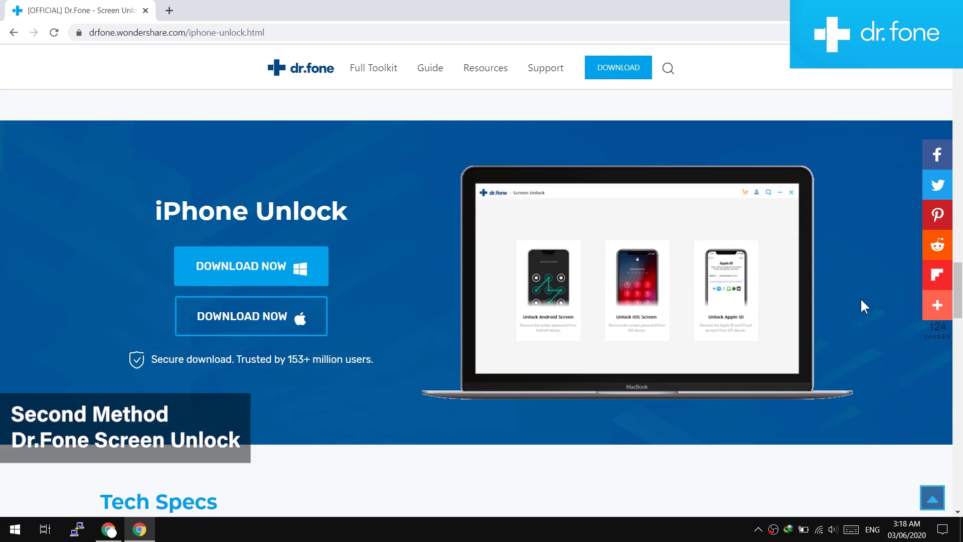
left_click_drag(957, 301, 961, 88)
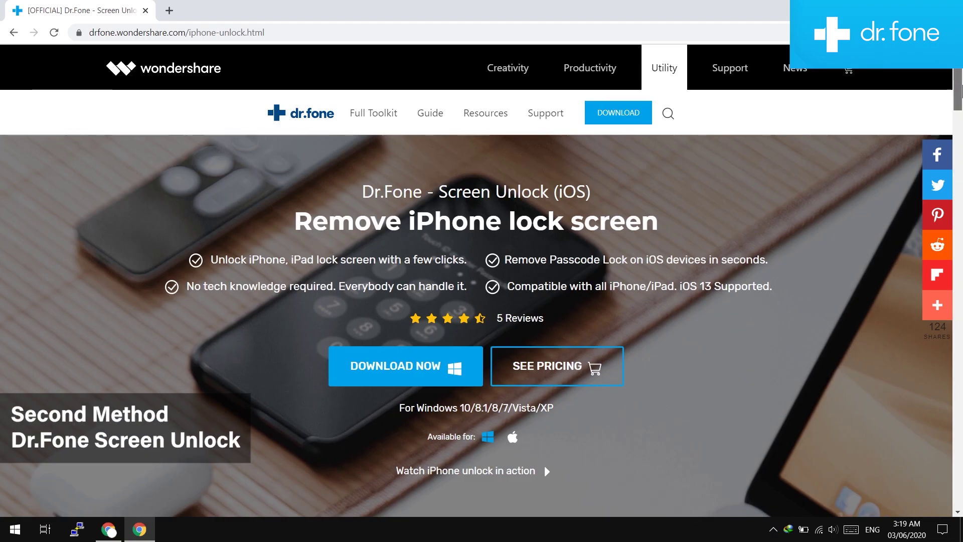
scroll(440, 257, "down", 3)
- Download the Windows installer with Download Now and open the downloaded file
scroll(355, 204, "up", 3)
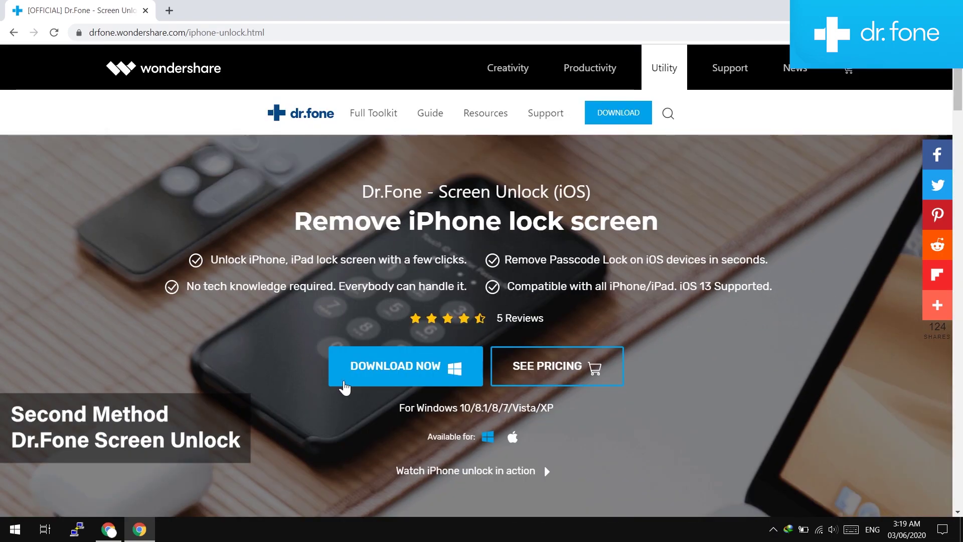
left_click(374, 366)
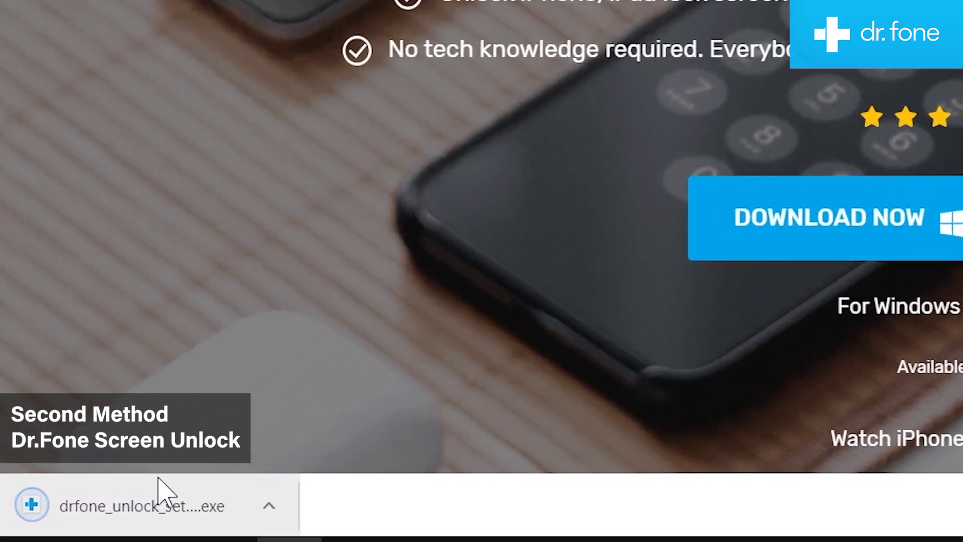
left_click(80, 495)
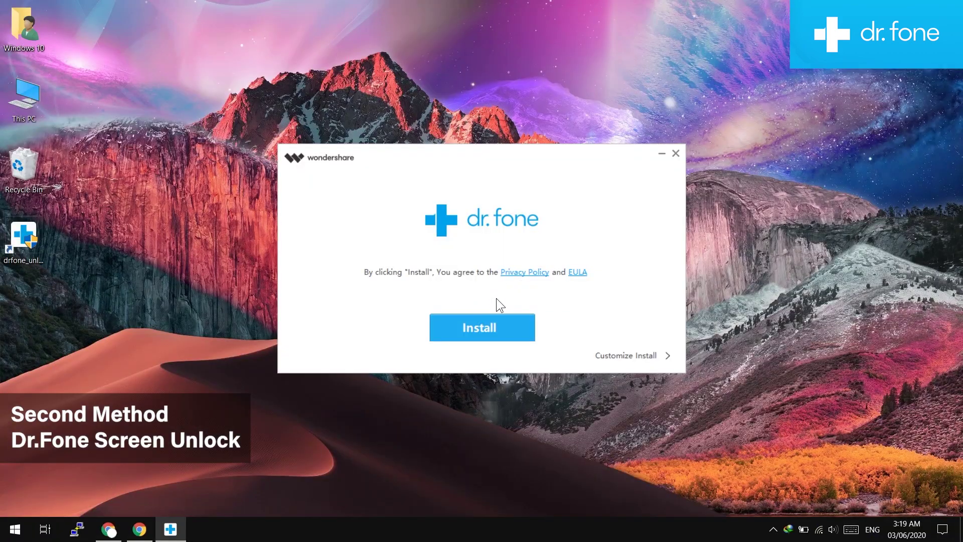
- Install dr.fone, choose Start Now, and pick the Unlock iOS Screen option
left_click(496, 328)
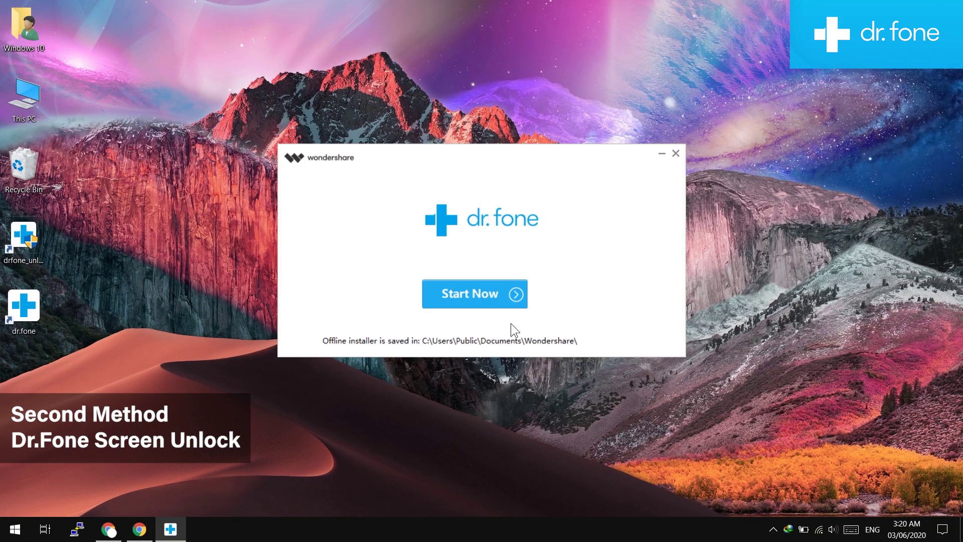
left_click(501, 295)
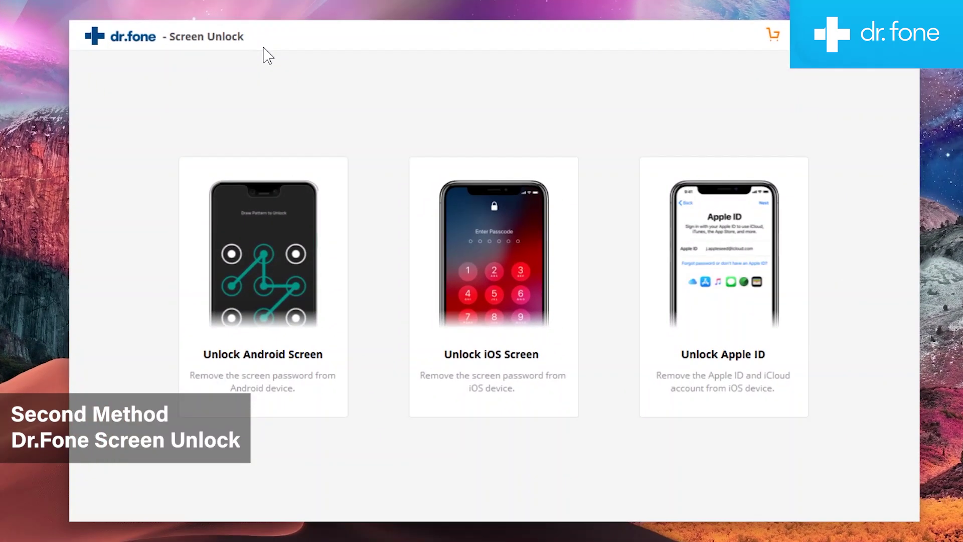
left_click(507, 378)
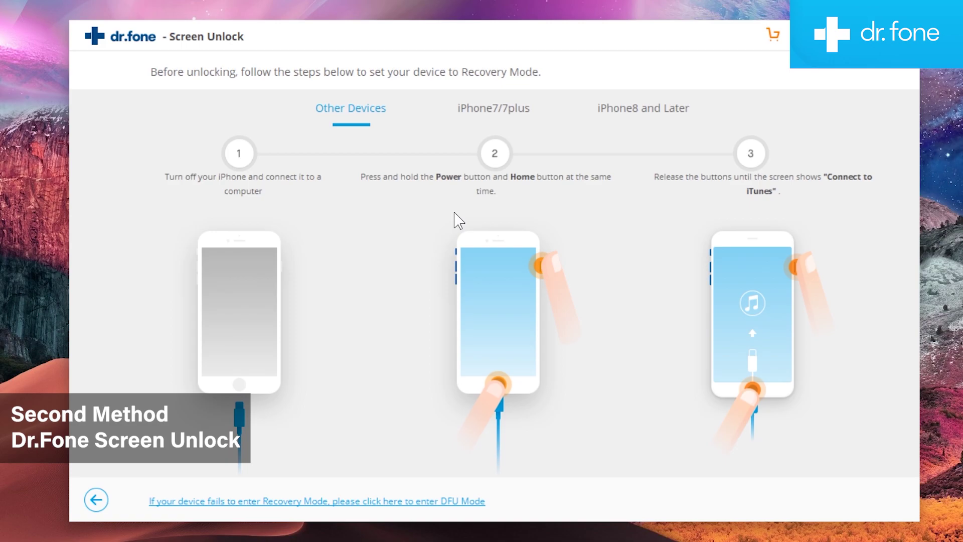
- Compare the recovery mode steps on the iPhone7/7plus, iPhone8 and Later, and Other Devices tabs
left_click(489, 113)
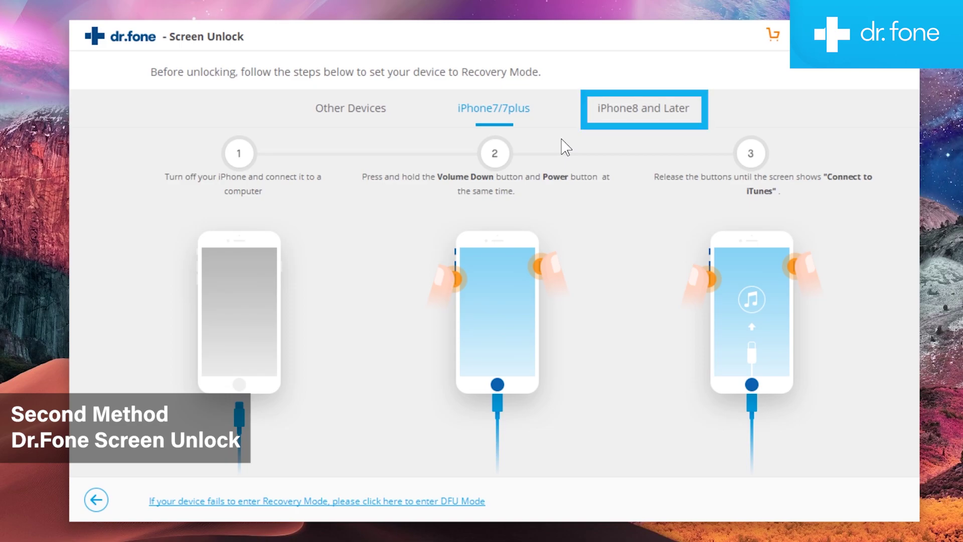
left_click(596, 117)
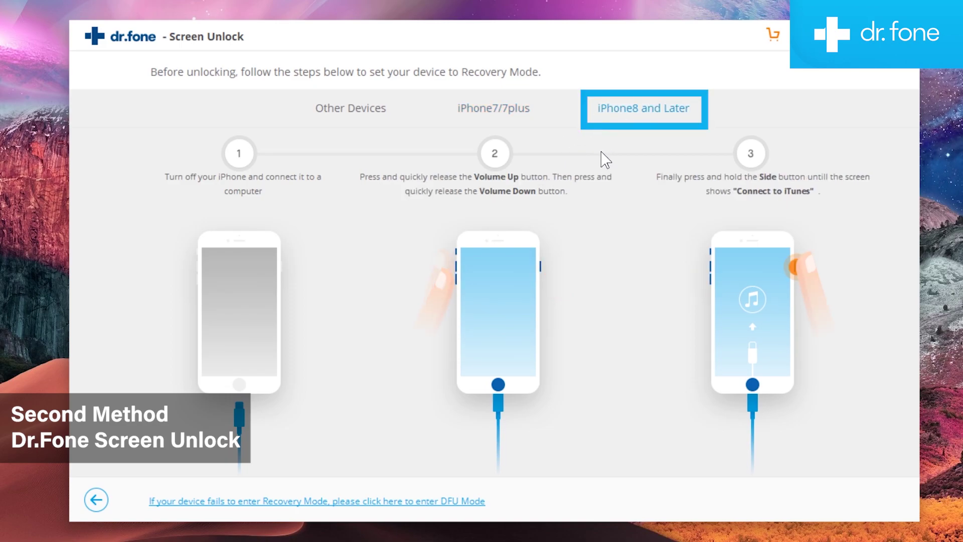
left_click(326, 114)
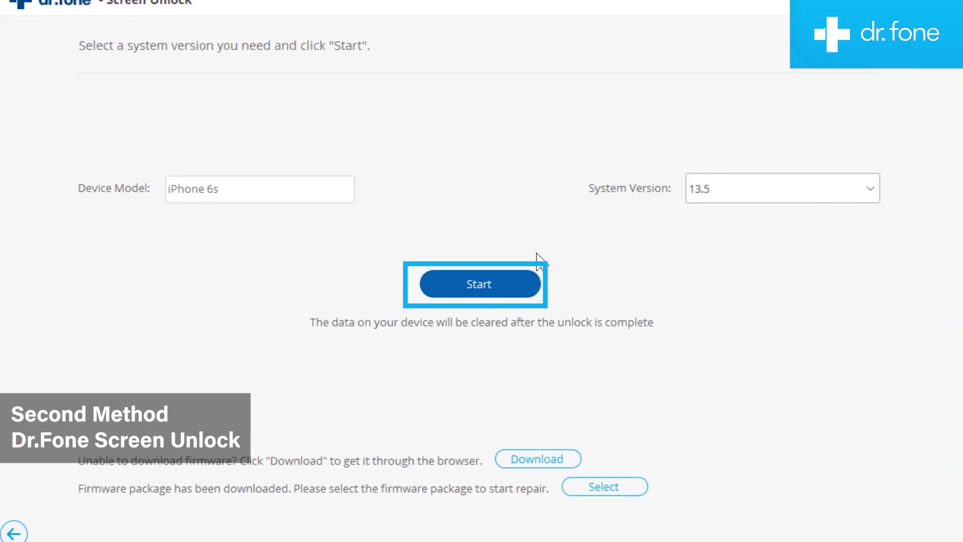
- Start the firmware download for the iPhone 6s on version 13.5 to begin the unlock
left_click(518, 284)
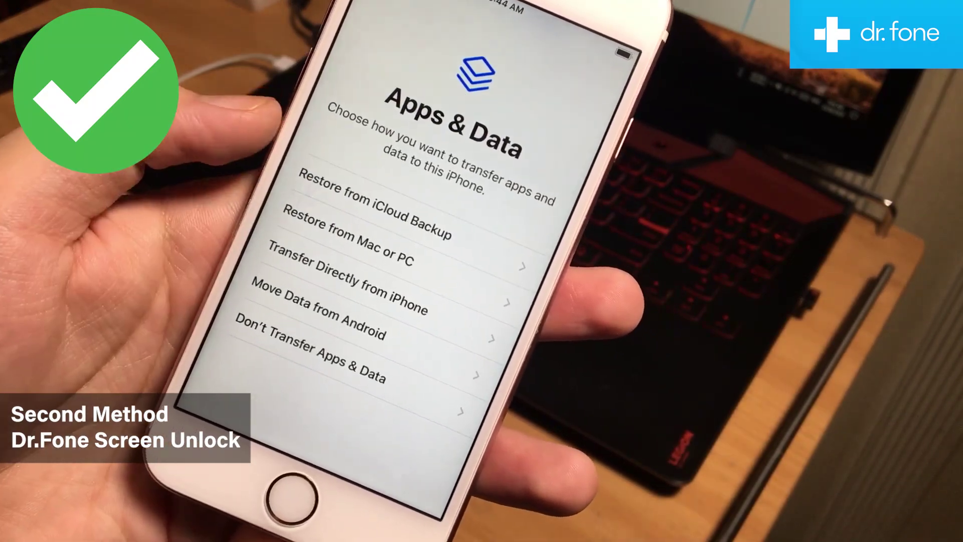
- Pick an Apps & Data option, skip the Apple ID with Set Up Later, and swipe to the home screen
left_click(381, 253)
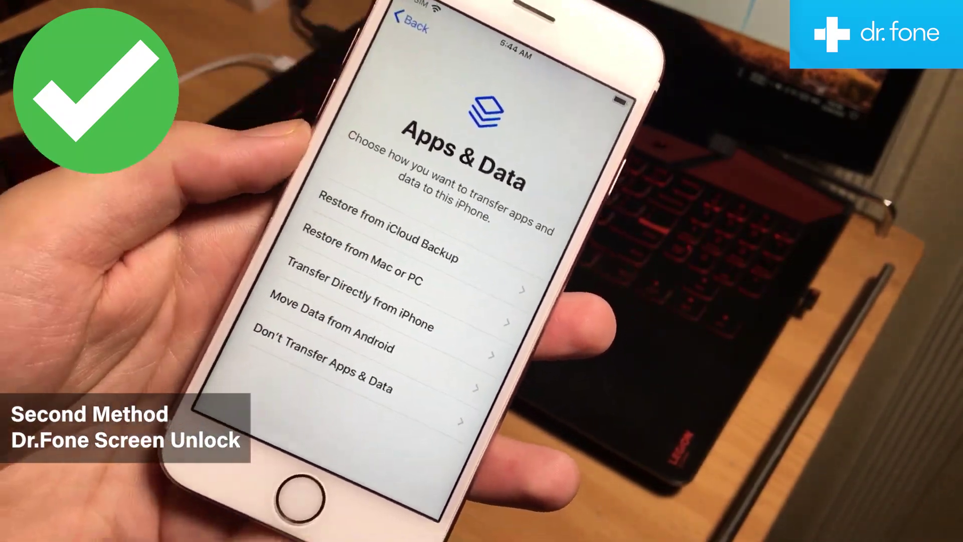
left_click(265, 336)
left_click(408, 251)
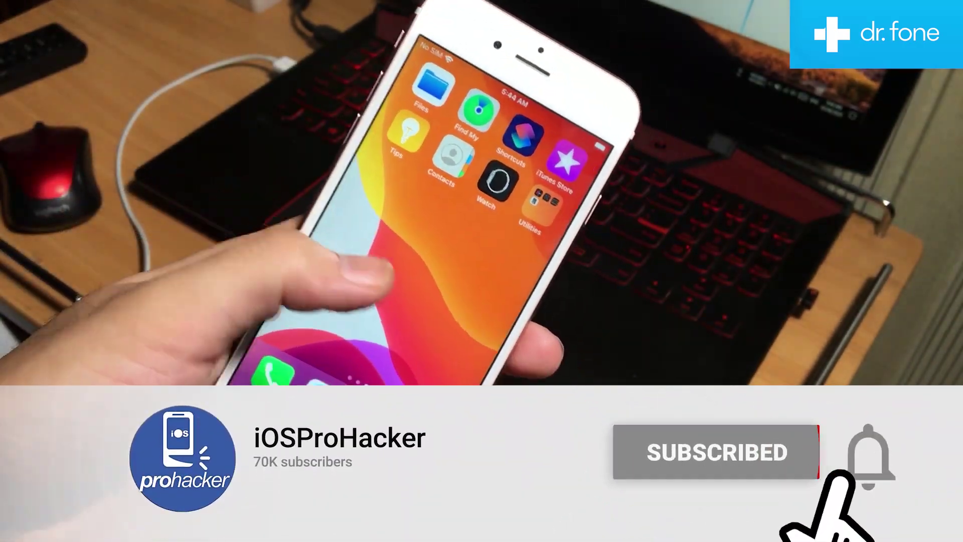
left_click_drag(301, 225, 402, 280)
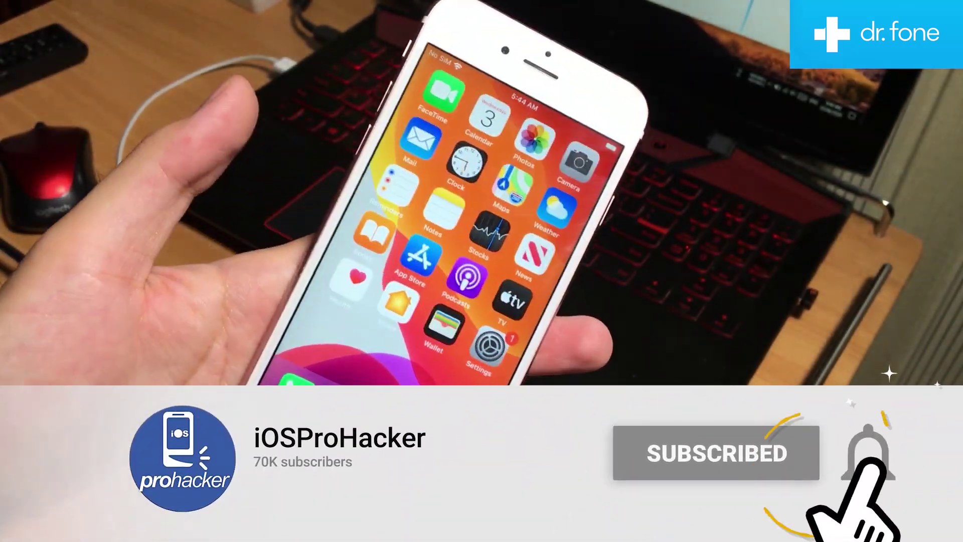